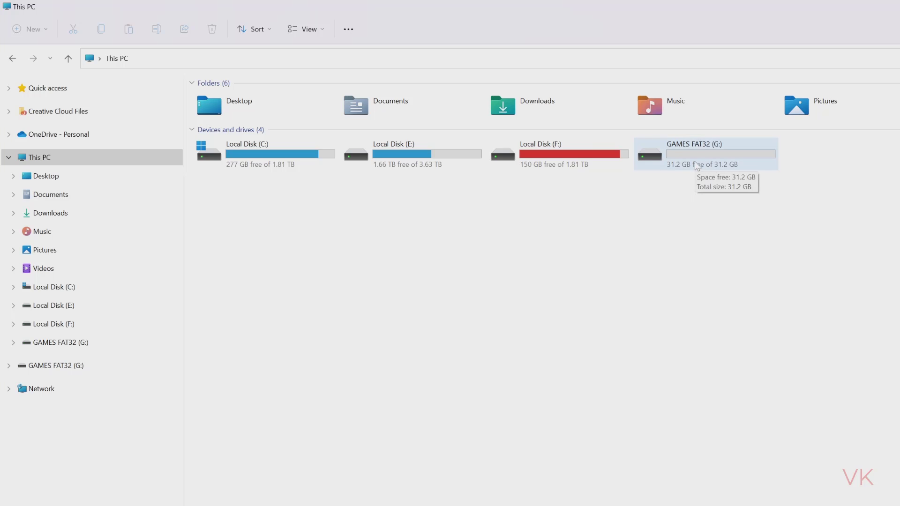
Bring up the Windows format window for GAMES FAT32 (G:) and keep FAT32 (Default) as the file system.
right_click(81, 343)
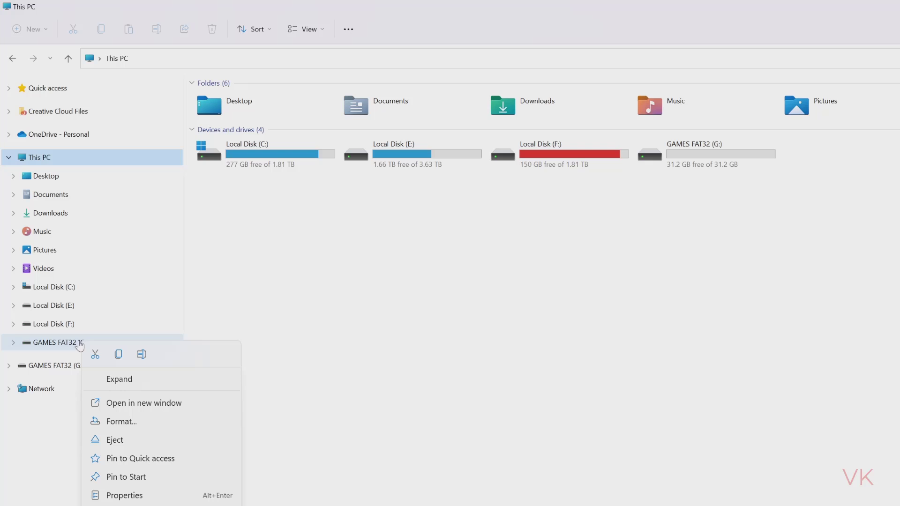
left_click(119, 421)
left_click_drag(113, 150, 181, 125)
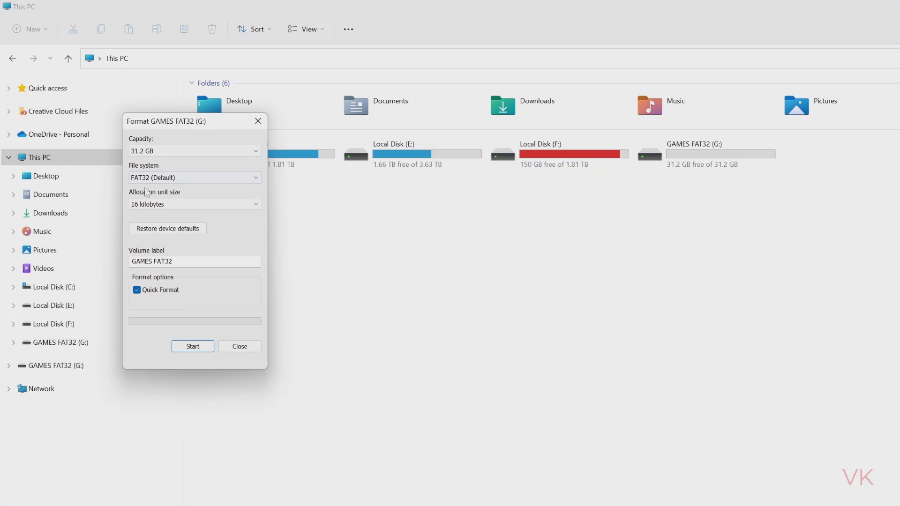
left_click(157, 182)
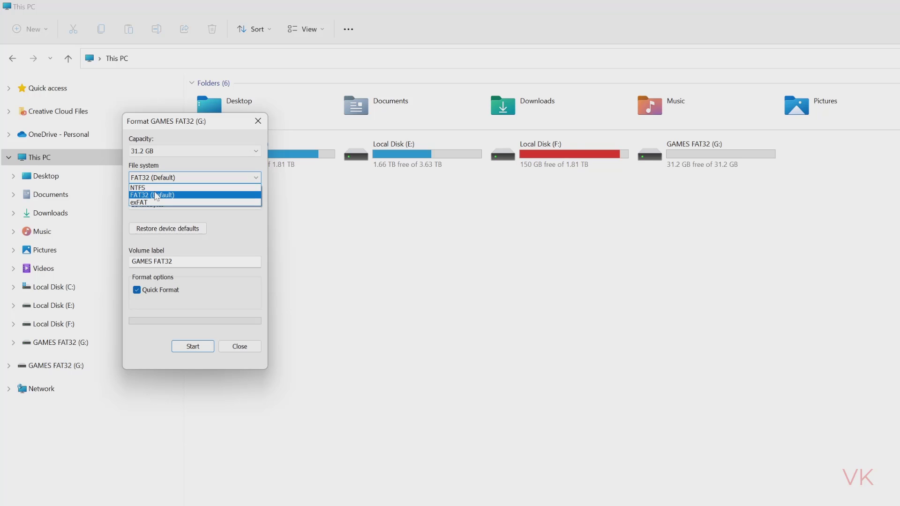
left_click(156, 195)
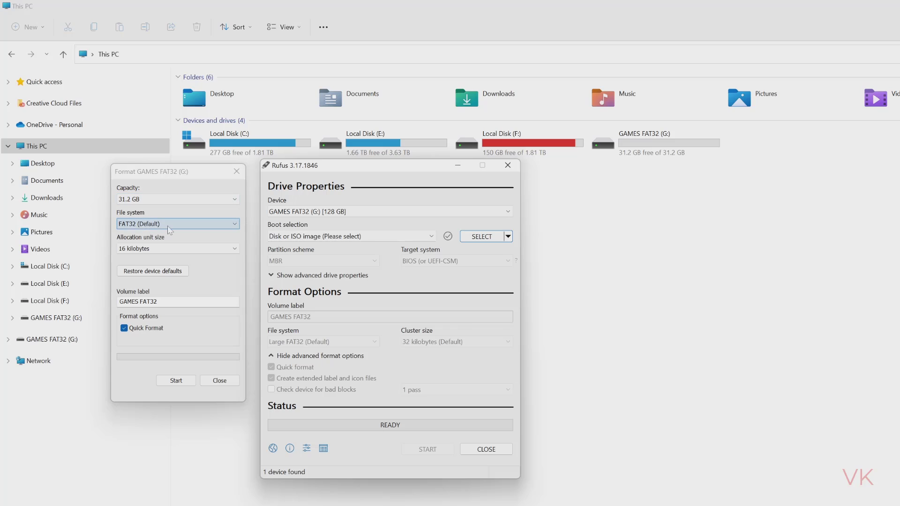
Dismiss the Windows format window without formatting, leaving Rufus with GAMES FAT32 (G:) [128 GB] as device.
left_click(140, 224)
left_click(279, 179)
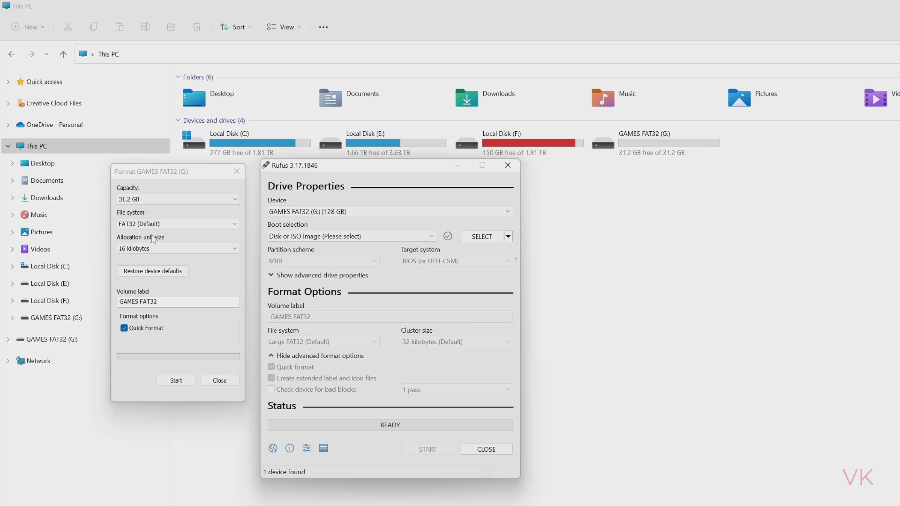
left_click(219, 382)
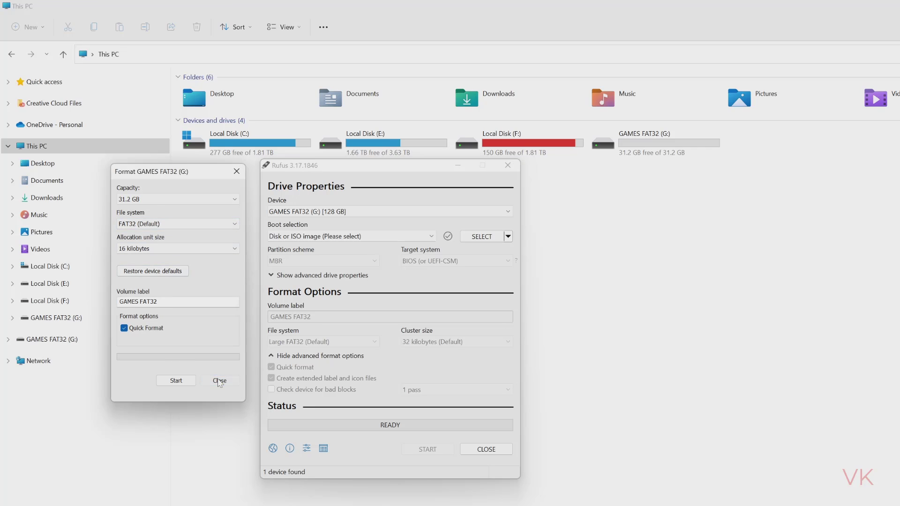
Target the 128 GB GAMES FAT32 (G:) drive as Non bootable with Large FAT32 and 32 kilobyte clusters.
left_click(346, 213)
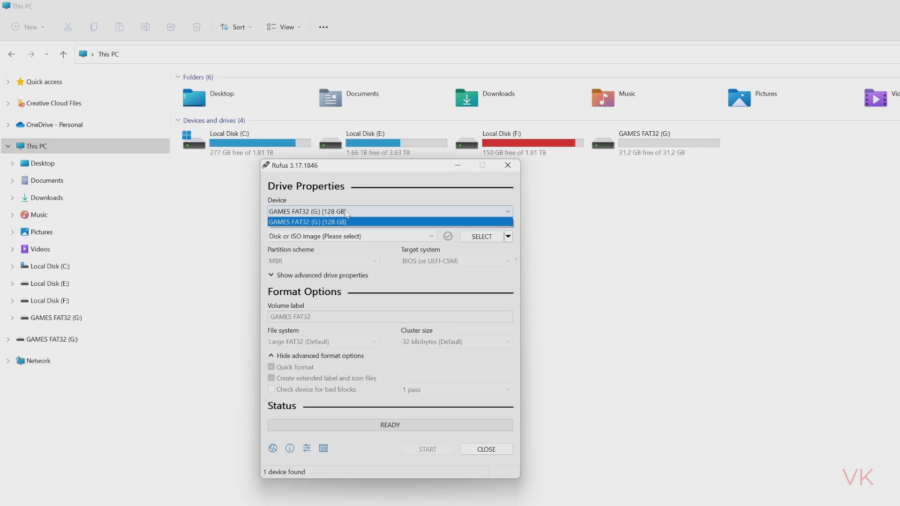
left_click(343, 222)
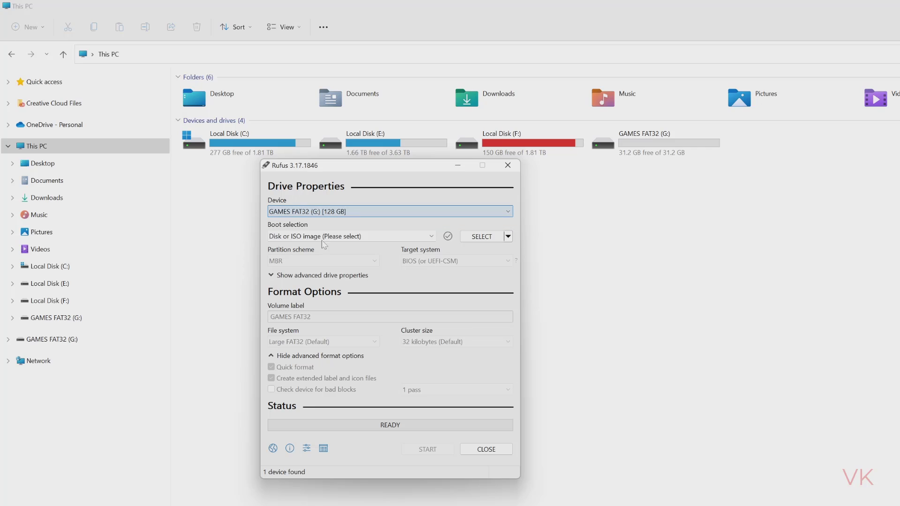
left_click(288, 240)
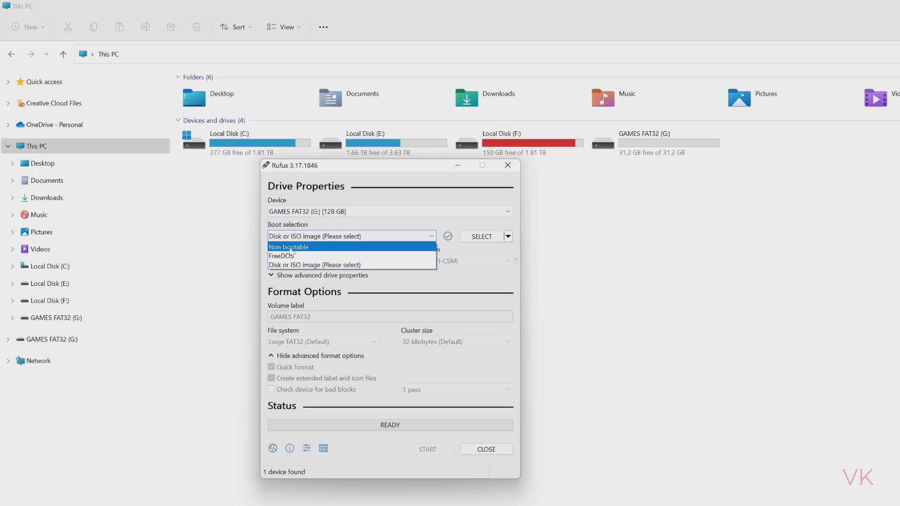
left_click(291, 248)
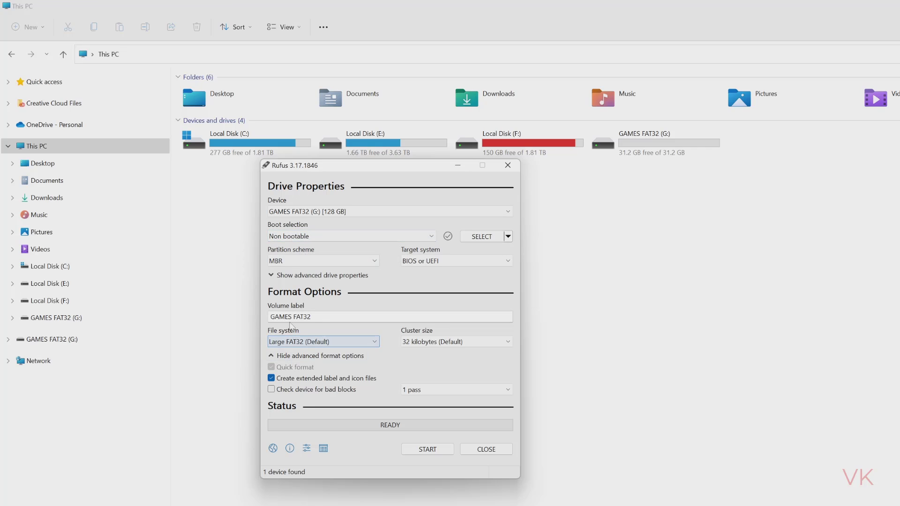
left_click(289, 344)
left_click(291, 349)
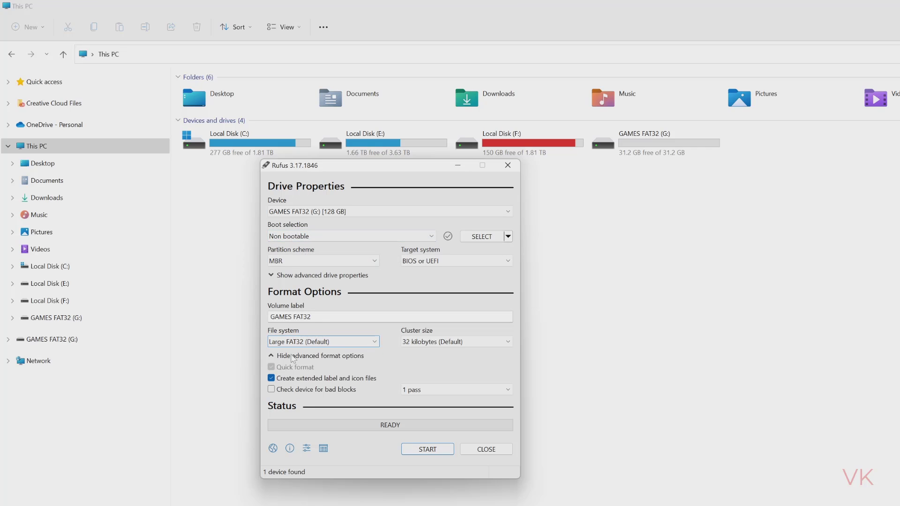
left_click(423, 344)
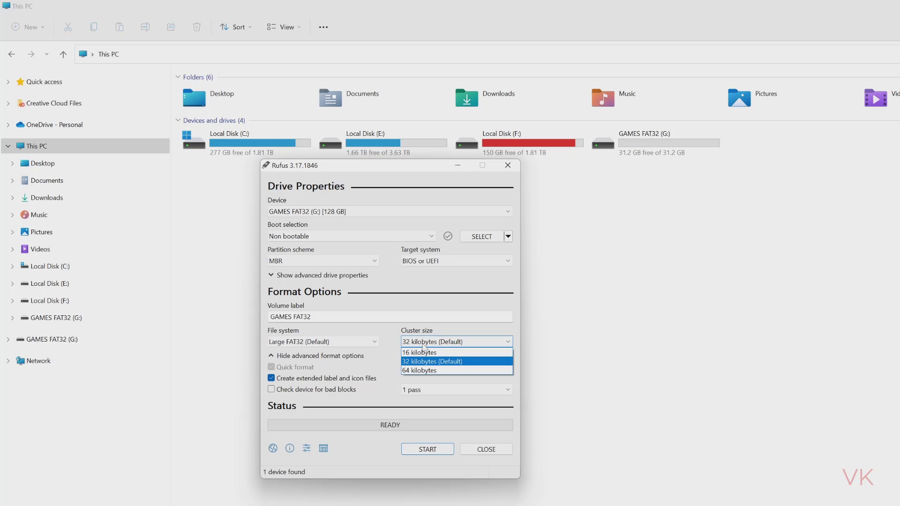
left_click(423, 344)
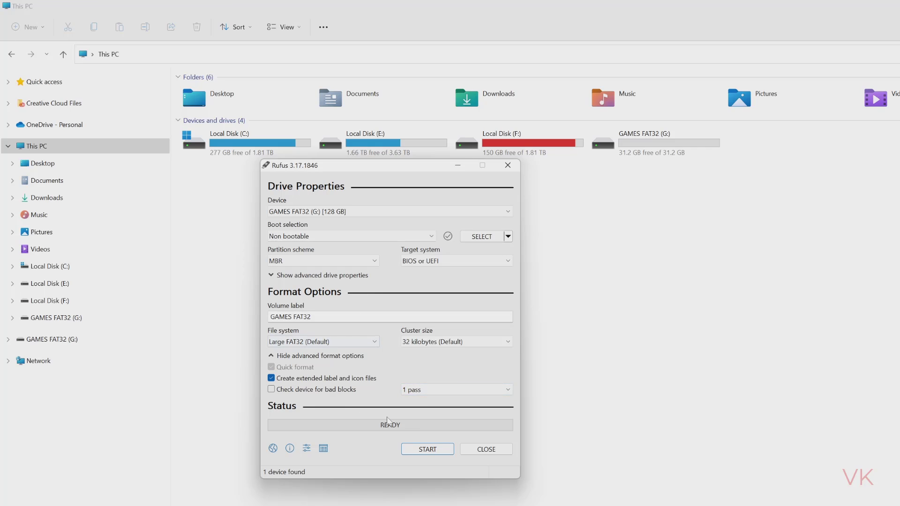
Start the Large FAT32 format, confirm the data-loss warning, close Rufus and select GAMES FAT32 (G:).
left_click(436, 454)
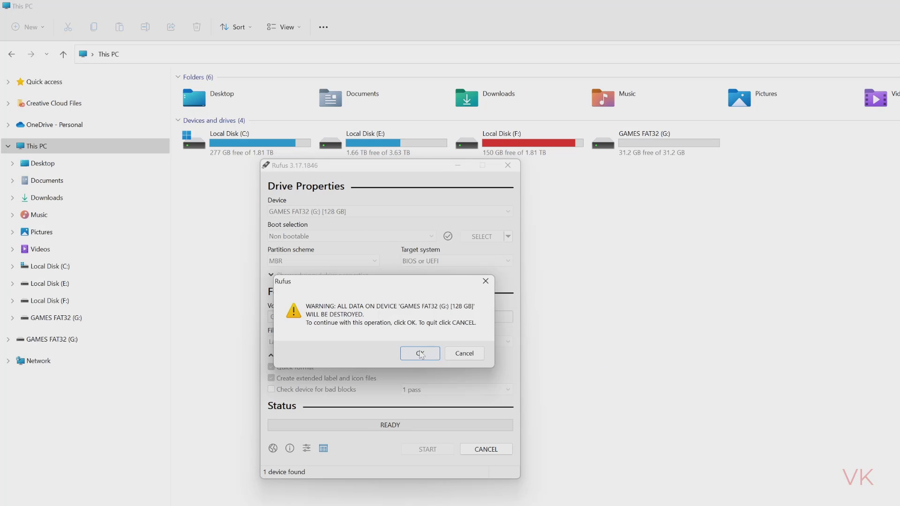
left_click(421, 354)
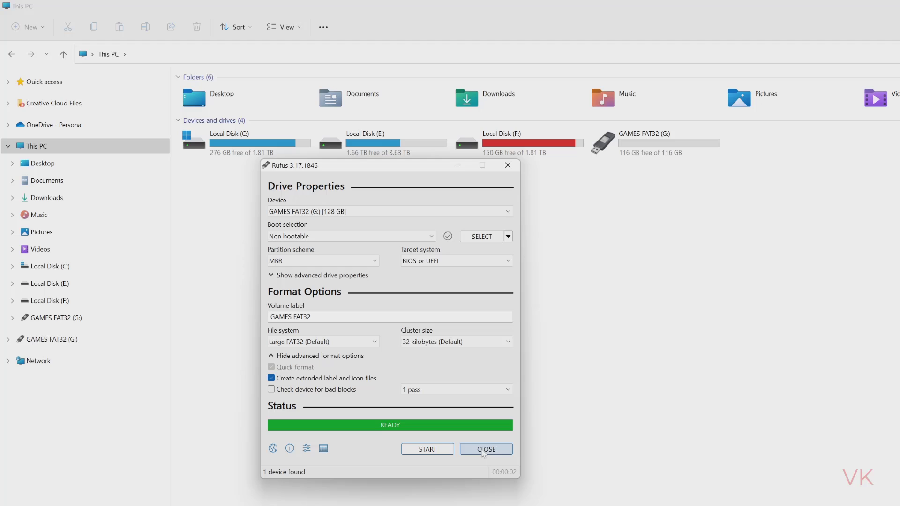
left_click(486, 450)
left_click_drag(607, 163, 743, 129)
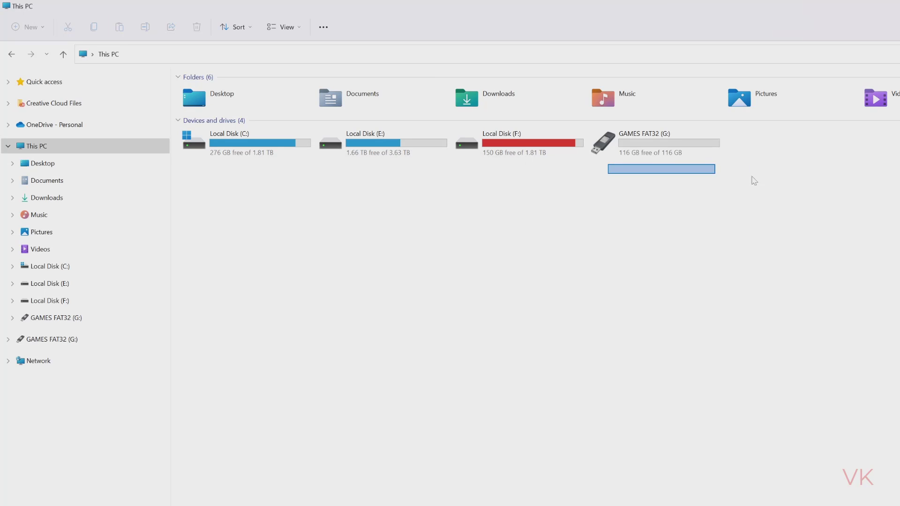
right_click(62, 318)
left_click(102, 461)
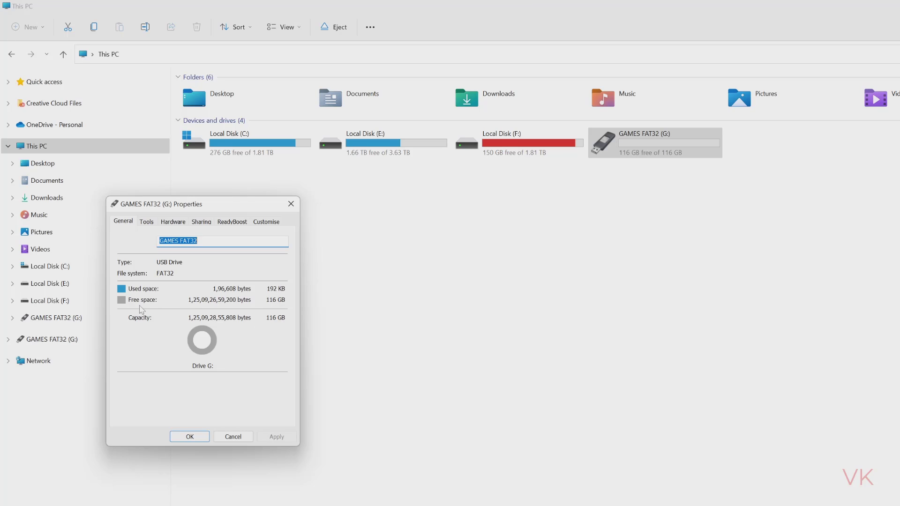
left_click(238, 438)
Reopen the Windows format window for GAMES FAT32 (G:) and check that only NTFS and exFAT are offered.
right_click(52, 318)
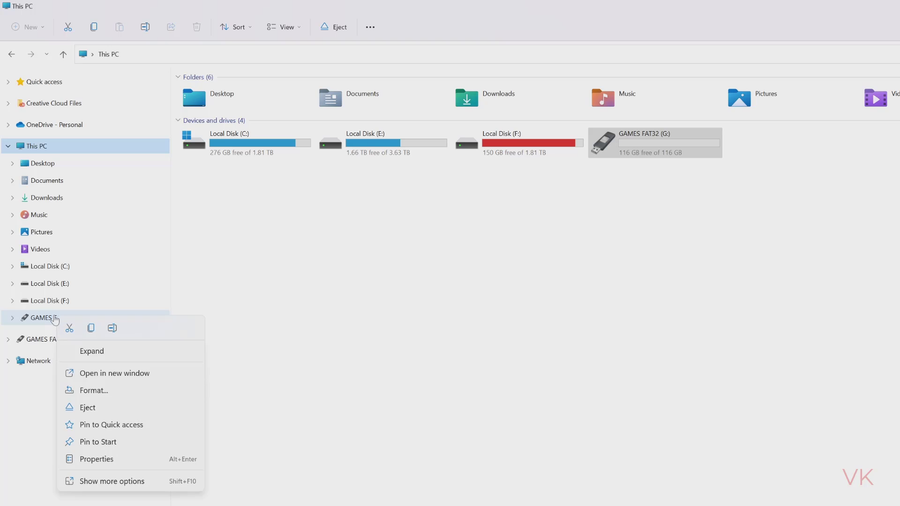
left_click(97, 391)
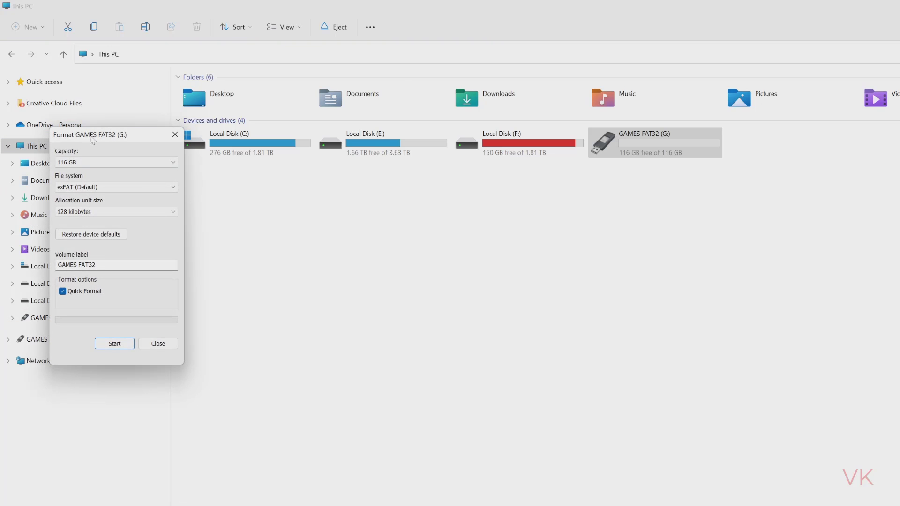
left_click_drag(89, 136, 169, 167)
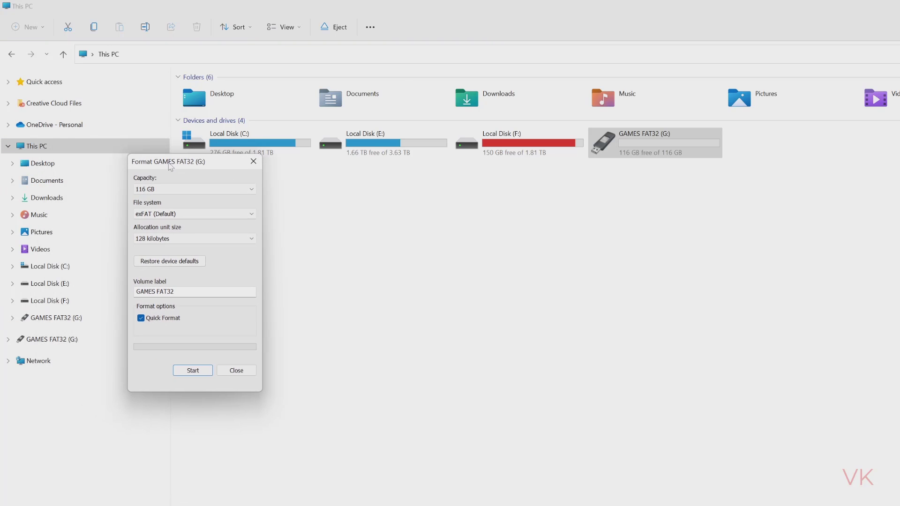
left_click(166, 214)
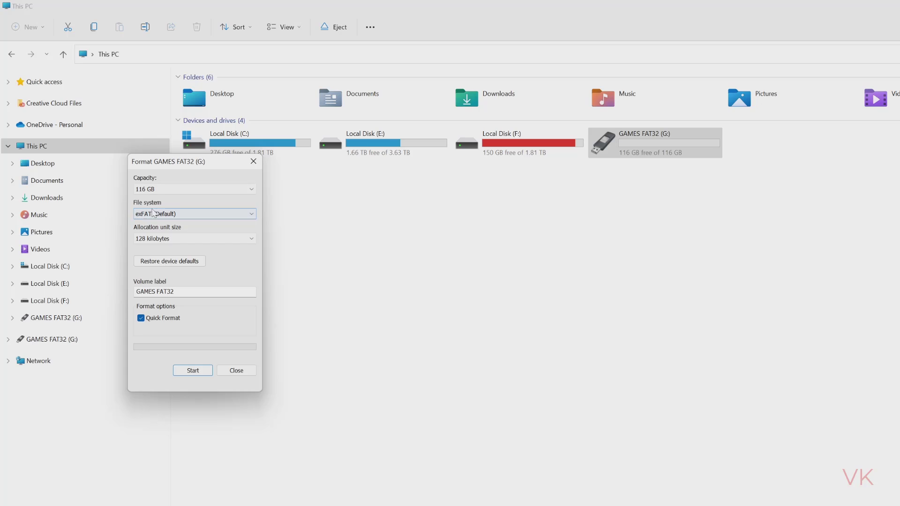
left_click(156, 214)
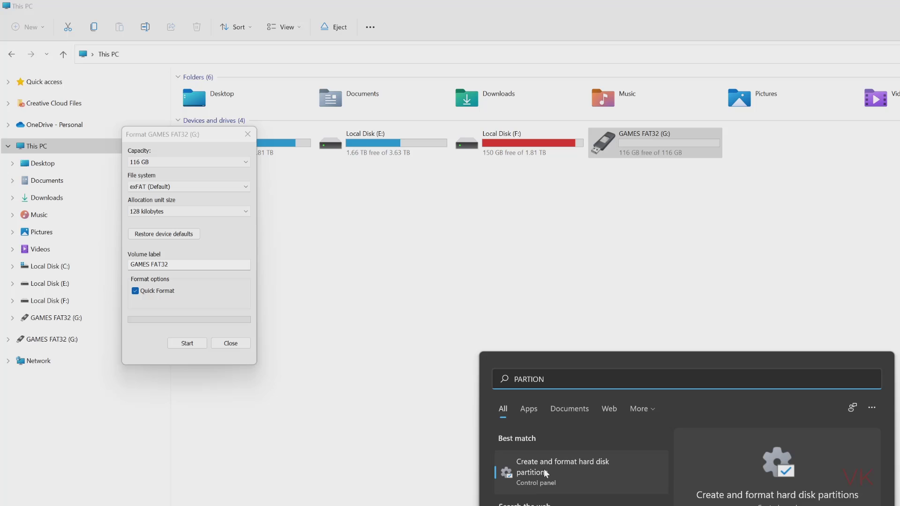
Launch Disk Management and delete the GAMES FAT32 volume on Disk 7, leaving 116.53 GB unallocated.
left_click(546, 473)
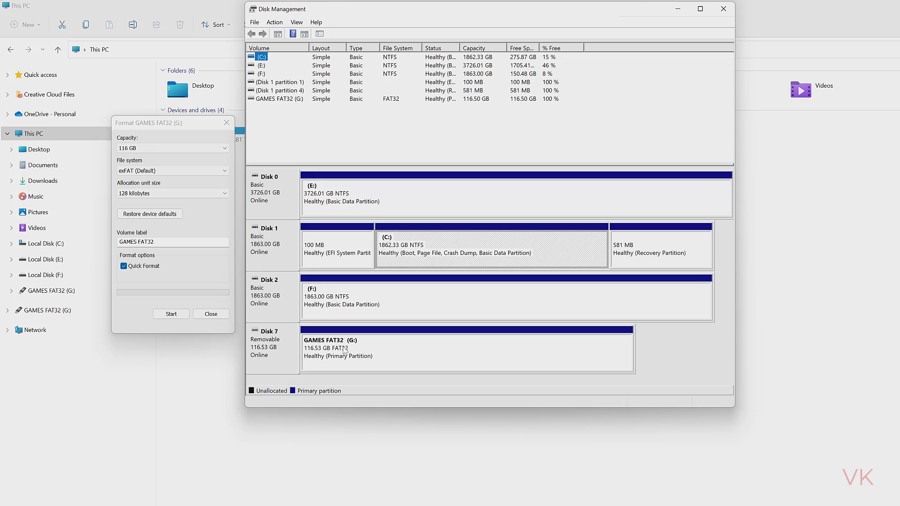
right_click(344, 350)
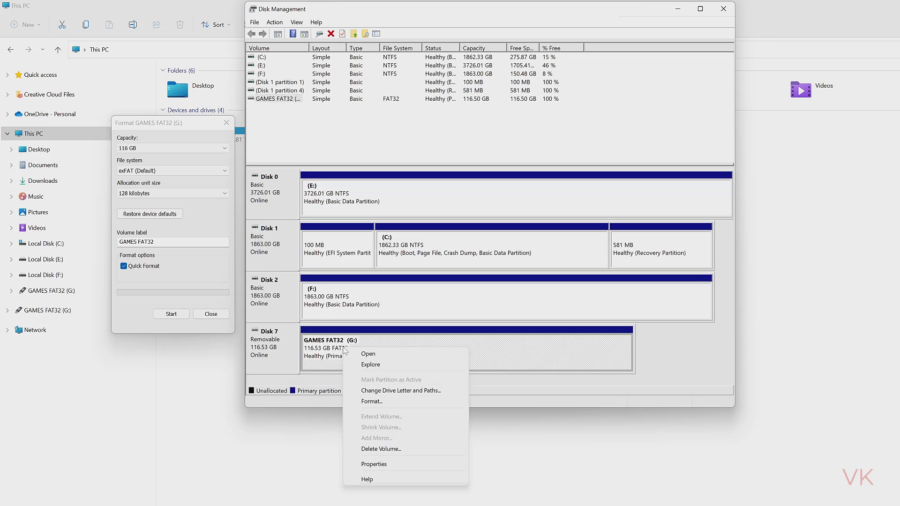
left_click(375, 451)
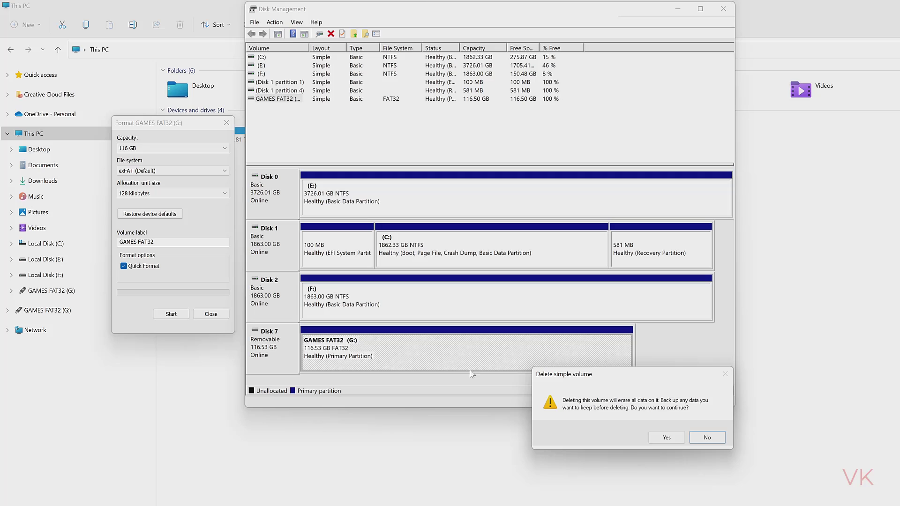
mouse_move(602, 376)
left_mouse_down()
mouse_move(538, 330)
mouse_move(410, 198)
left_mouse_up()
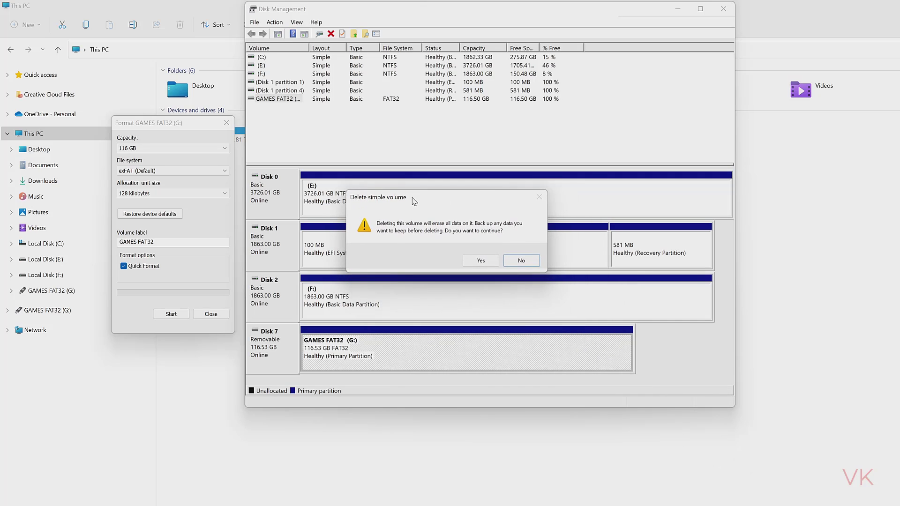
left_click(481, 260)
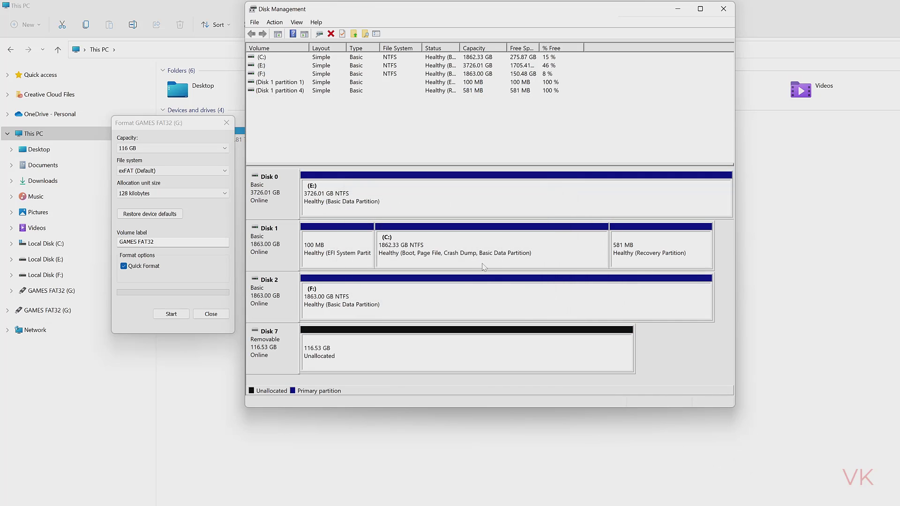
Start a New Simple Volume on the unallocated space, 32000 MB in size with drive letter D.
right_click(337, 347)
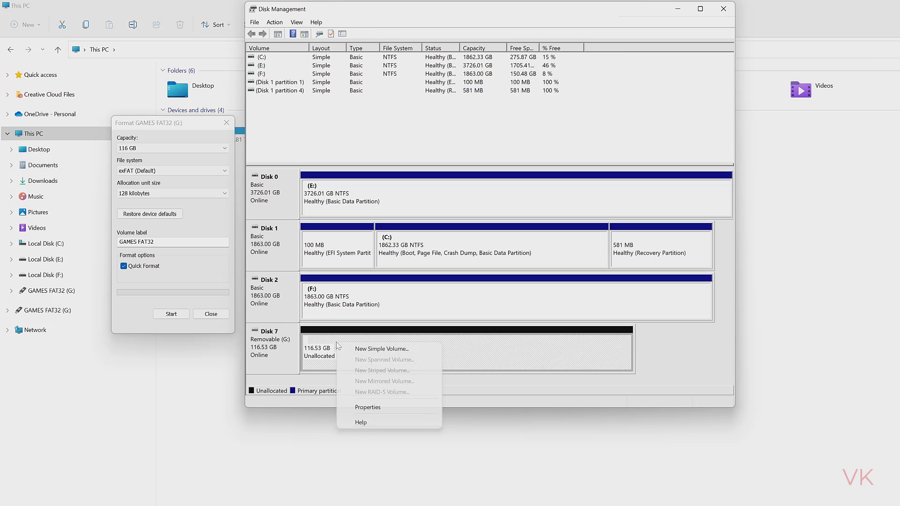
left_click(370, 350)
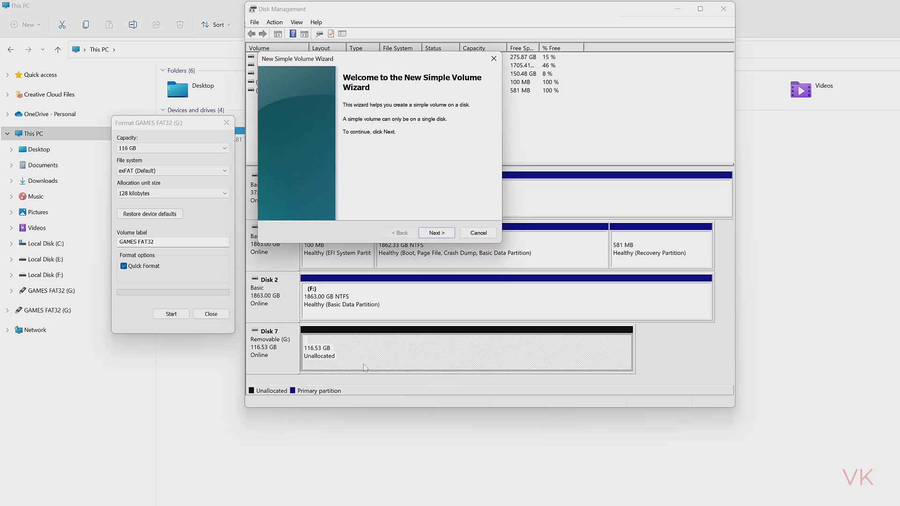
left_click(437, 233)
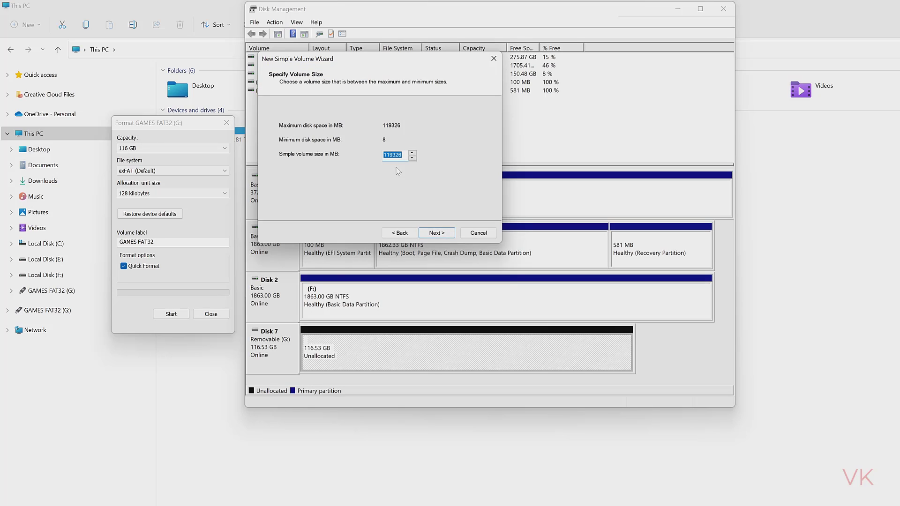
type("32000")
left_click(436, 233)
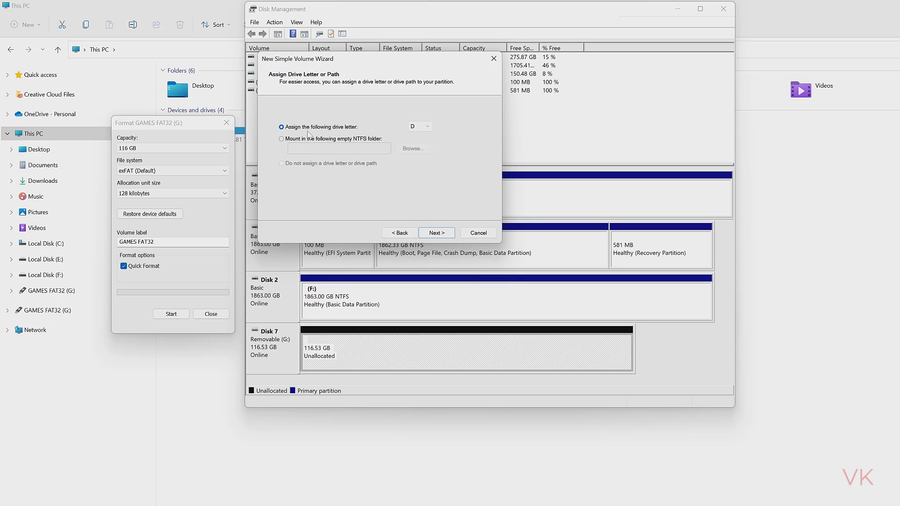
left_click(424, 129)
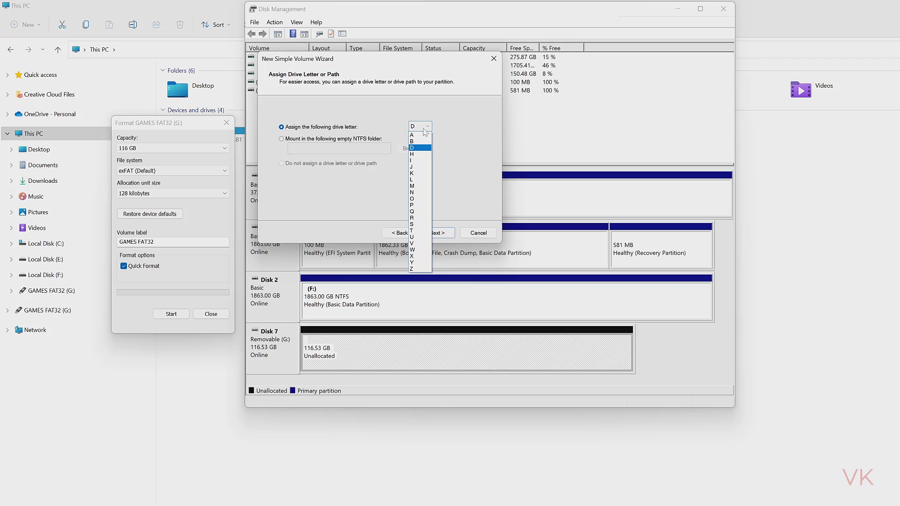
left_click(424, 131)
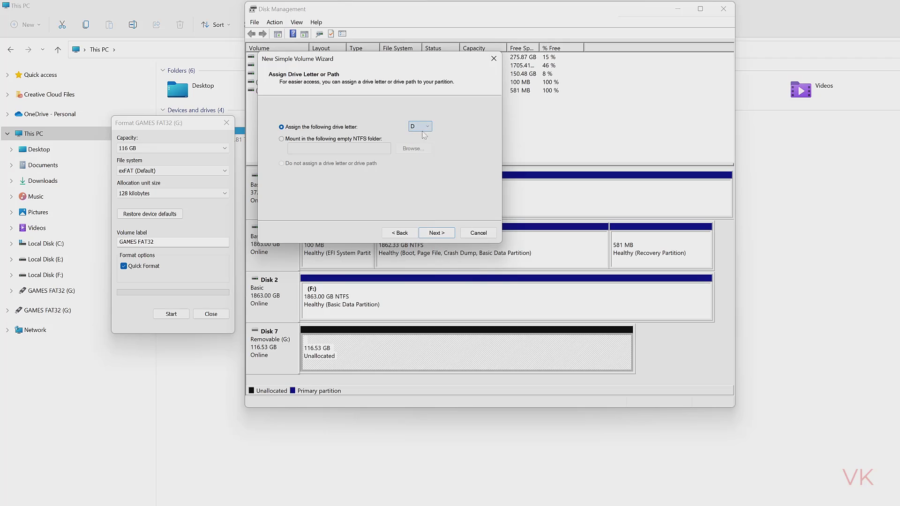
left_click(445, 236)
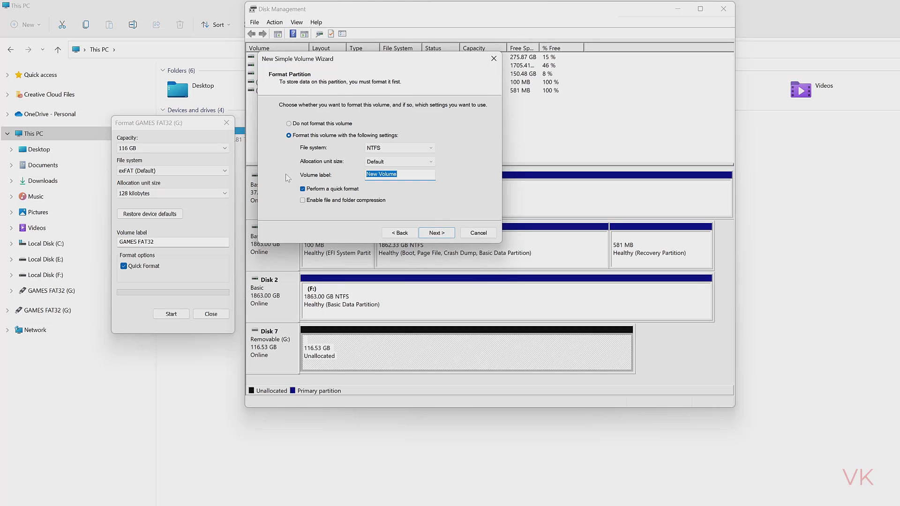
type("g")
Format the new volume as FAT32 labelled Games and finish creating it.
left_click(393, 149)
left_click(382, 157)
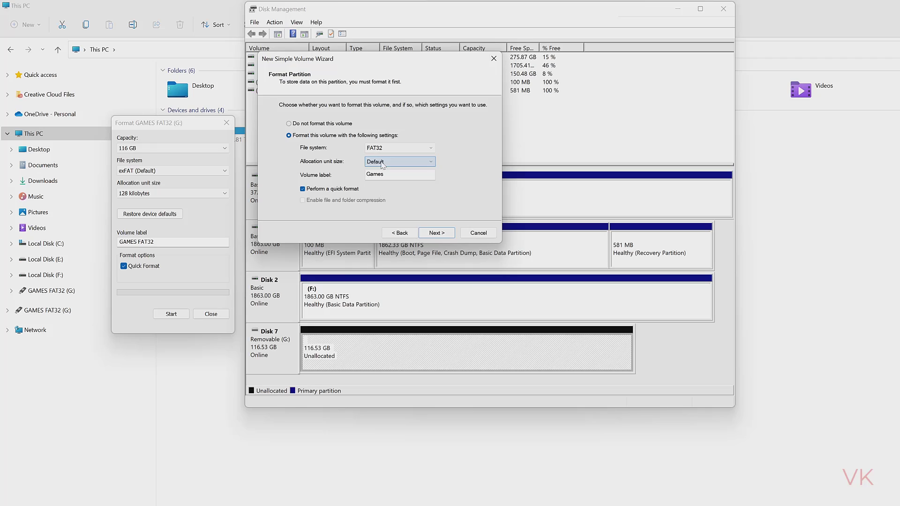
left_click(438, 234)
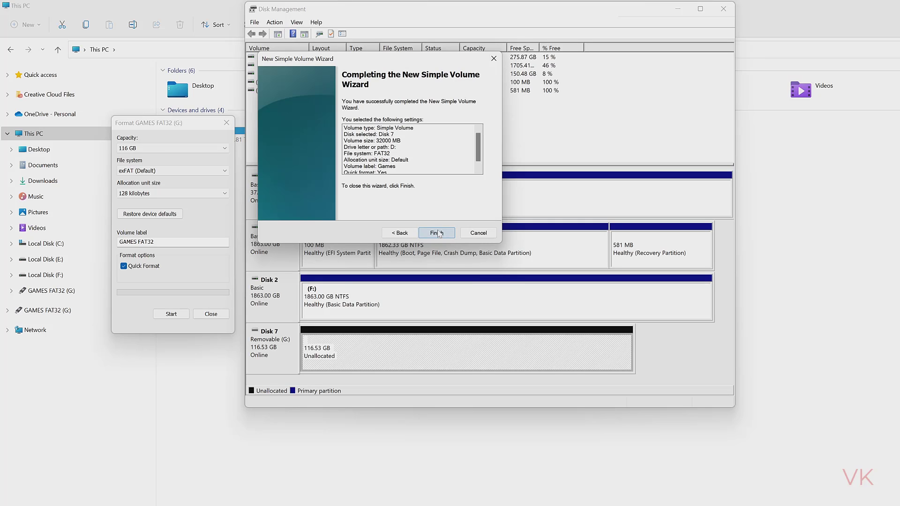
left_click(439, 234)
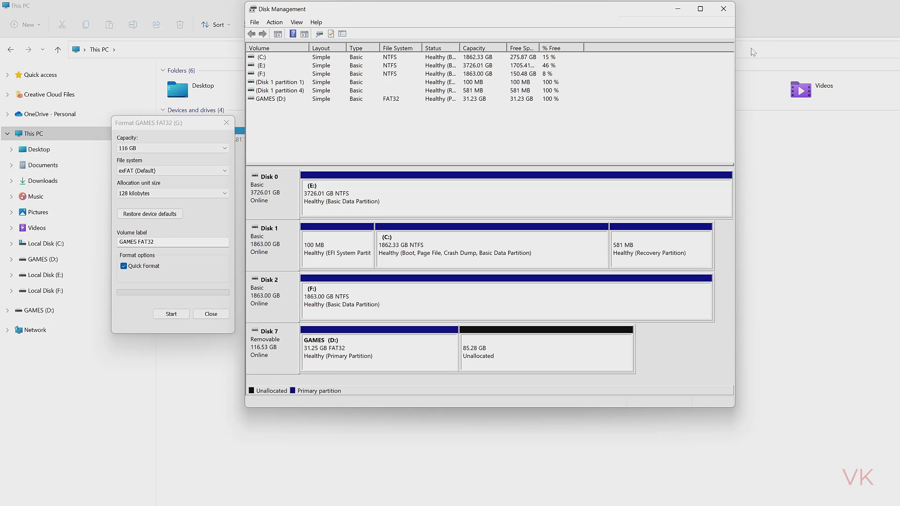
Close Disk Management and the old format dialog, then bring up format settings for GAMES (D:) showing FAT32 available.
left_click(723, 9)
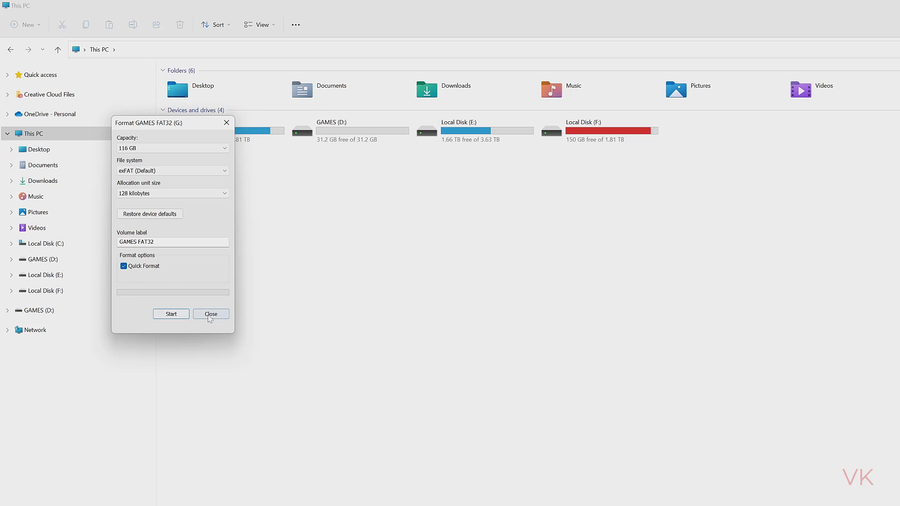
left_click(210, 317)
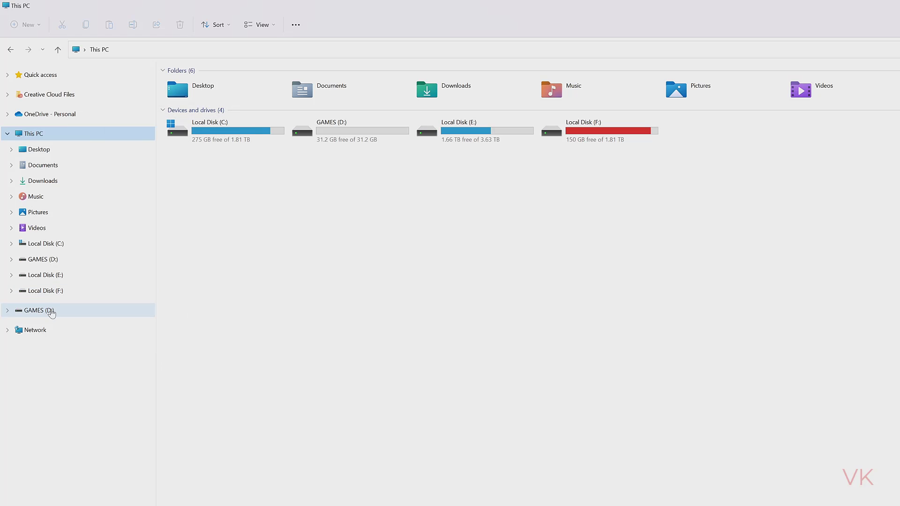
right_click(51, 314)
left_click(101, 380)
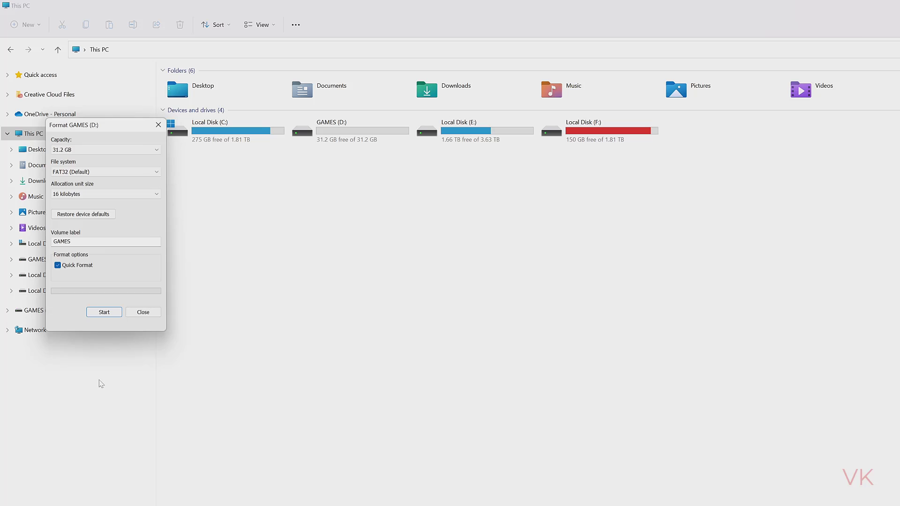
left_click_drag(107, 127, 175, 128)
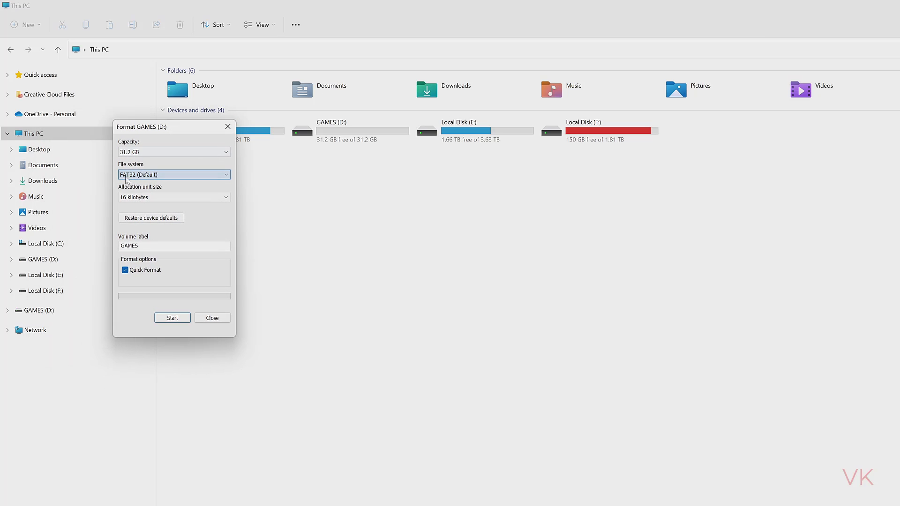
left_click(155, 182)
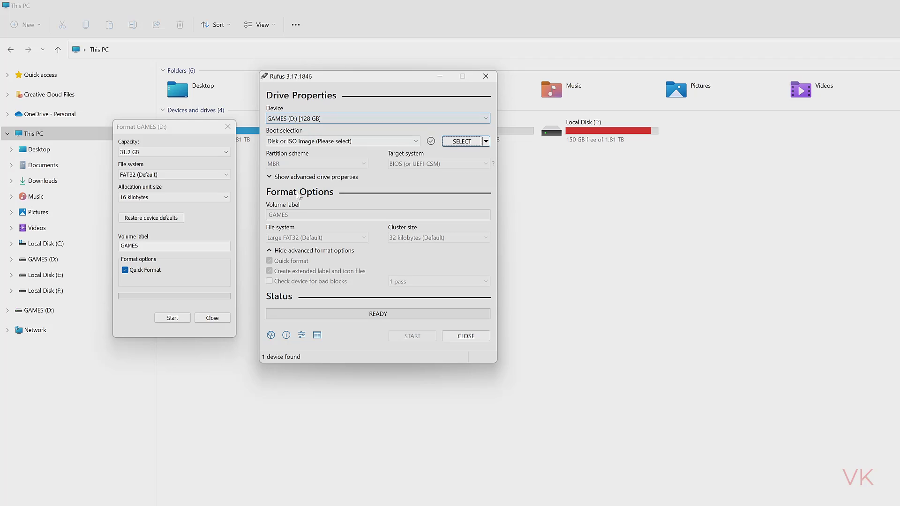
Set GAMES (D:) to Non bootable with Large FAT32 and label GAMES, start the format and confirm the warning.
left_click(303, 142)
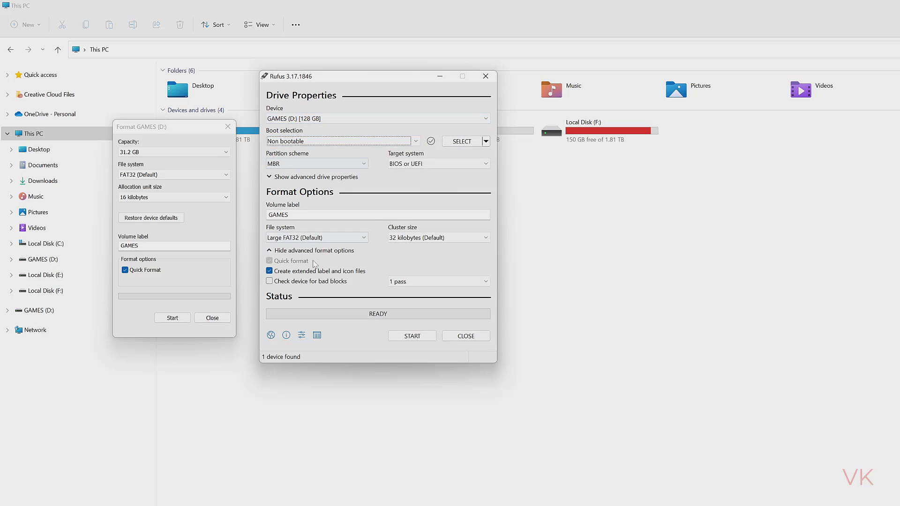
double_click(323, 216)
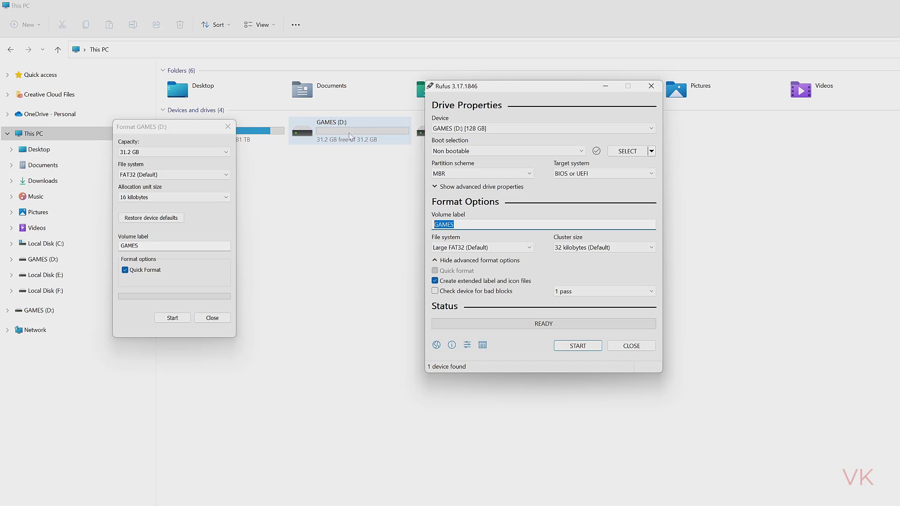
left_click(579, 351)
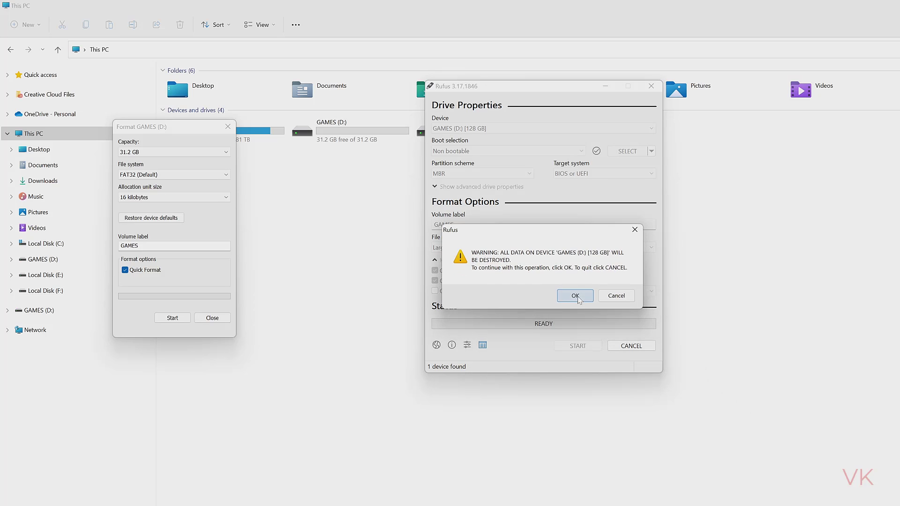
left_click(575, 296)
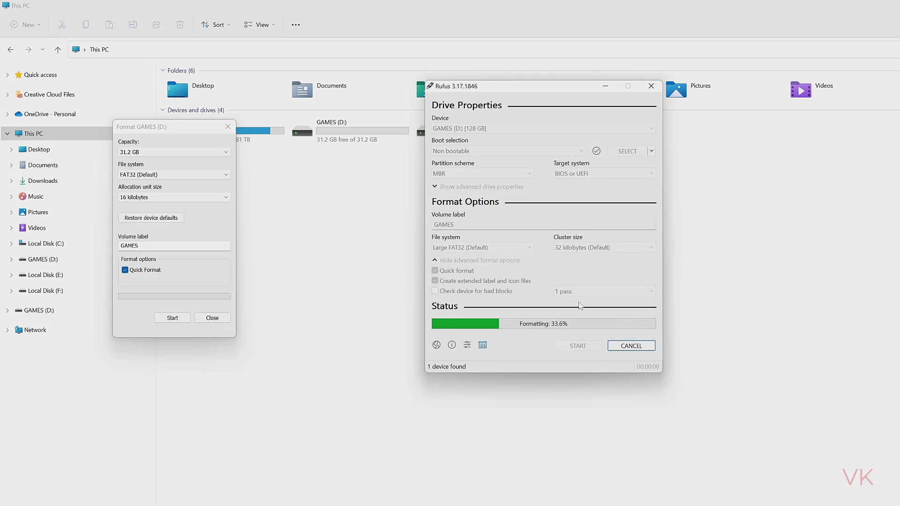